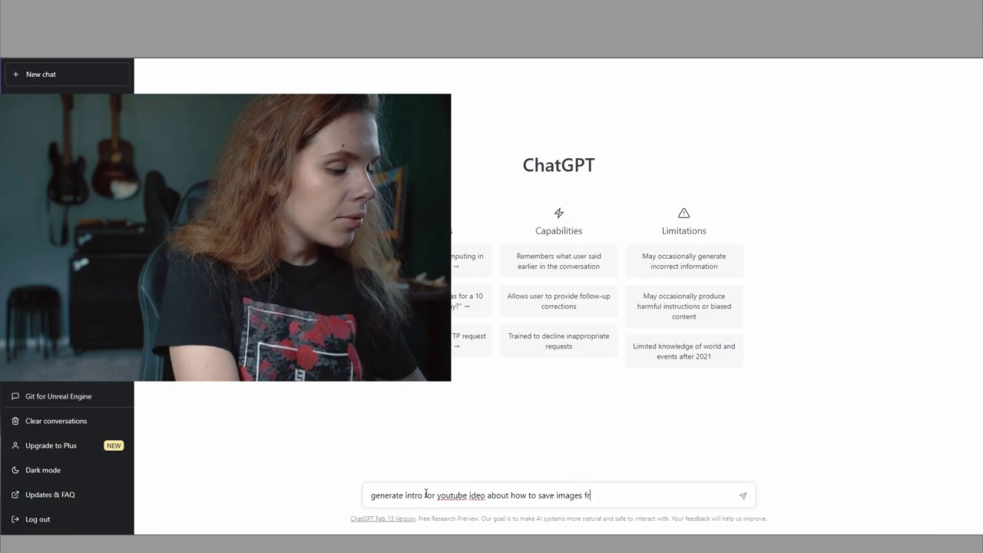
Step: Ask ChatGPT to generate an intro for a YouTube video about saving images from Midjourney
text(om midjourney)
key(Return)
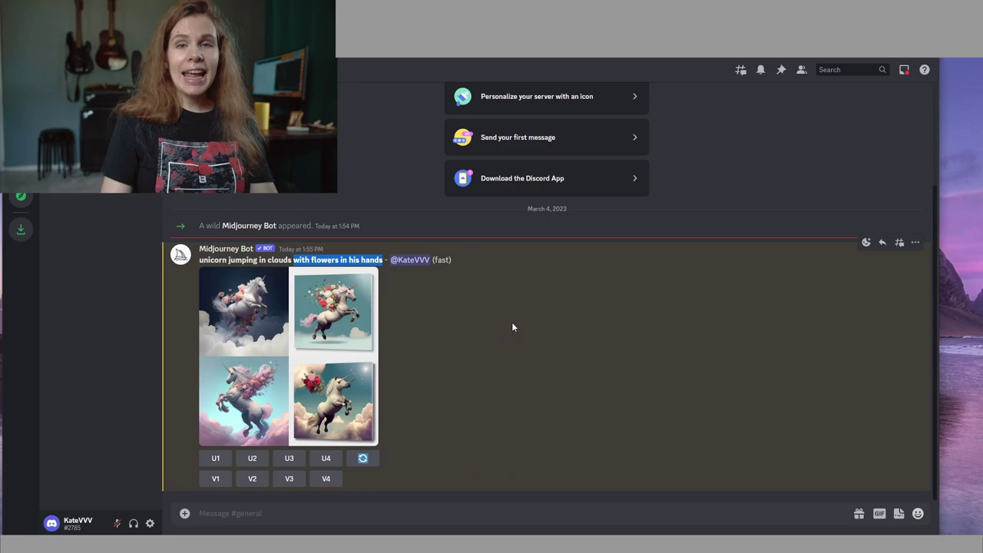
Step: Upscale the second unicorn image (U2) from the Midjourney grid
click(252, 458)
scroll(417, 430, up, 3)
scroll(407, 335, down, 4)
Step: Open the upscaled unicorn full size in the browser and save it as a PNG
click(244, 355)
click(341, 460)
right_click(397, 250)
click(419, 268)
click(17, 474)
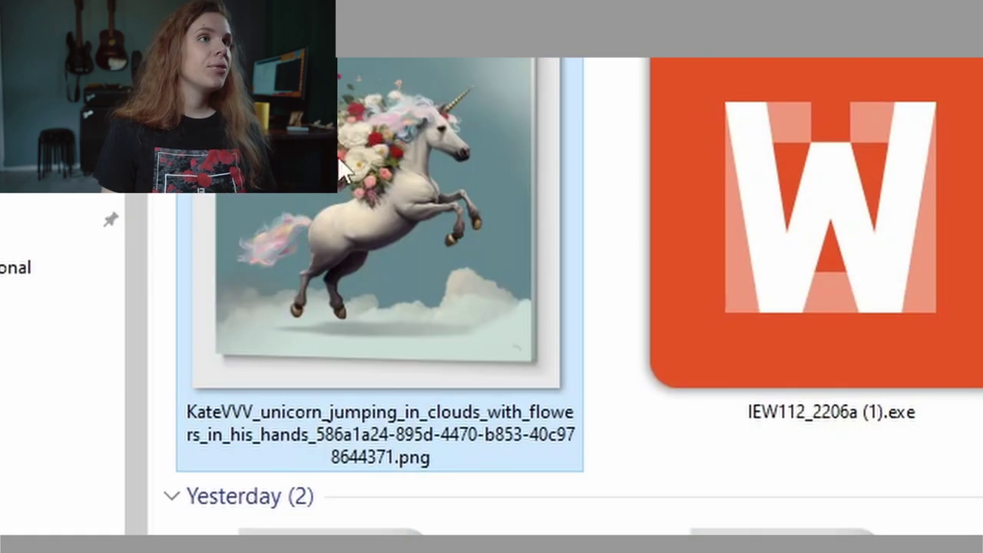
Step: Show the saved unicorn PNG's Properties details to confirm its 1024 x 1024 size
mouse_move(447, 255)
right_click(468, 236)
key(r)
click(673, 318)
drag(840, 272, 467, 99)
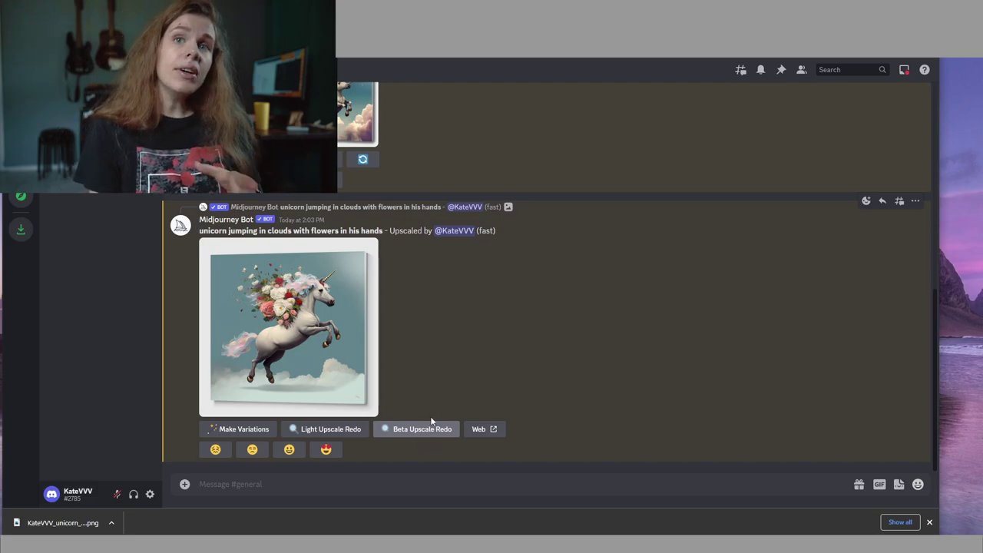
Step: Request a Beta Upscale Redo of the upscaled unicorn from Midjourney
click(428, 430)
Step: Open the grid's top-right unicorn full size in a new browser tab beside the beta result
scroll(311, 276, up, 2)
scroll(328, 241, down, 1)
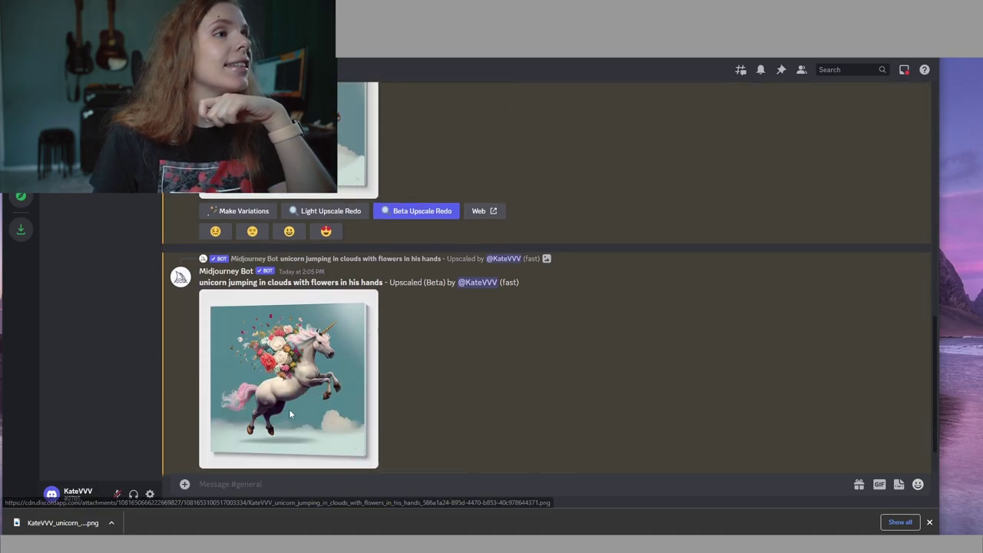
scroll(318, 331, up, 2)
scroll(318, 332, down, 1)
scroll(415, 391, down, 1)
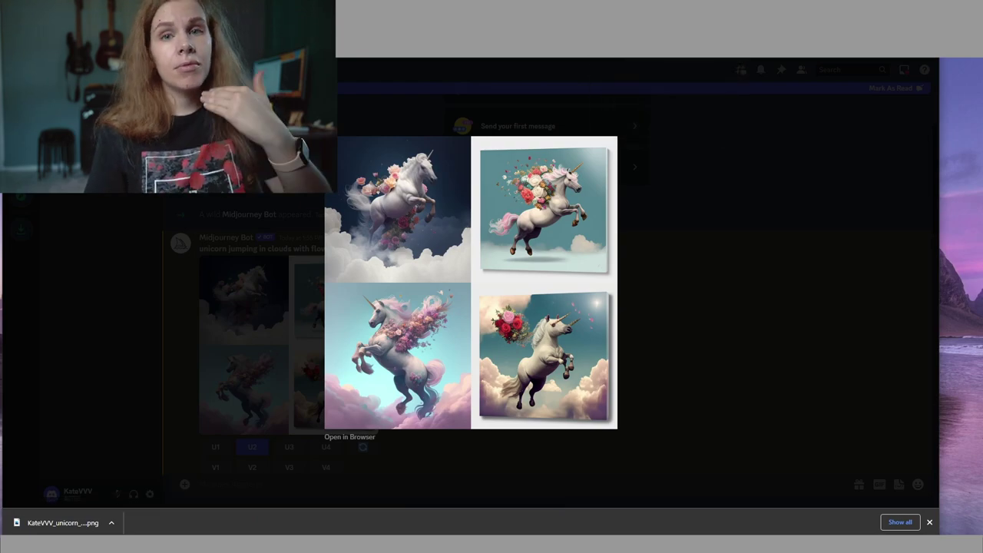
drag(543, 207, 678, 99)
key(ctrl+w)
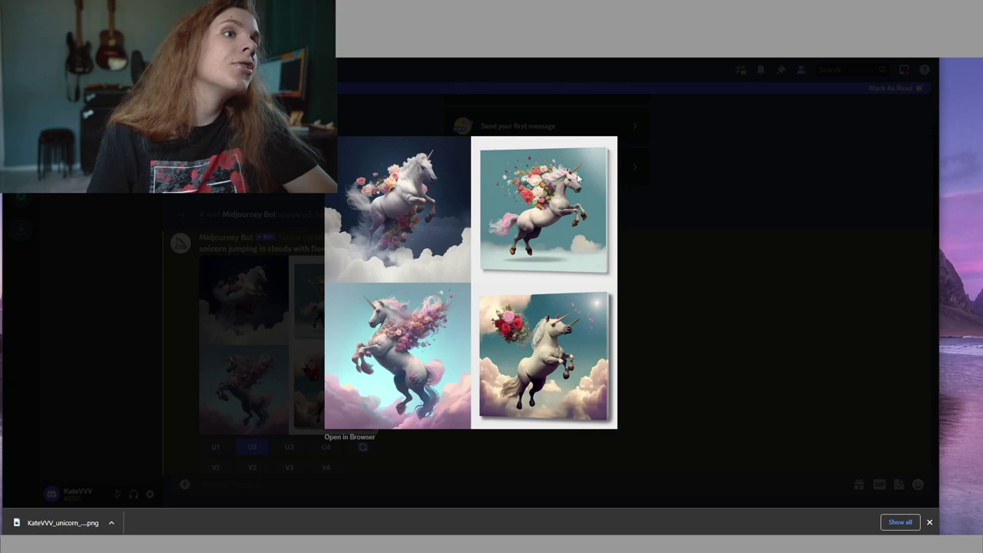
drag(577, 178, 637, 46)
key(ctrl+w)
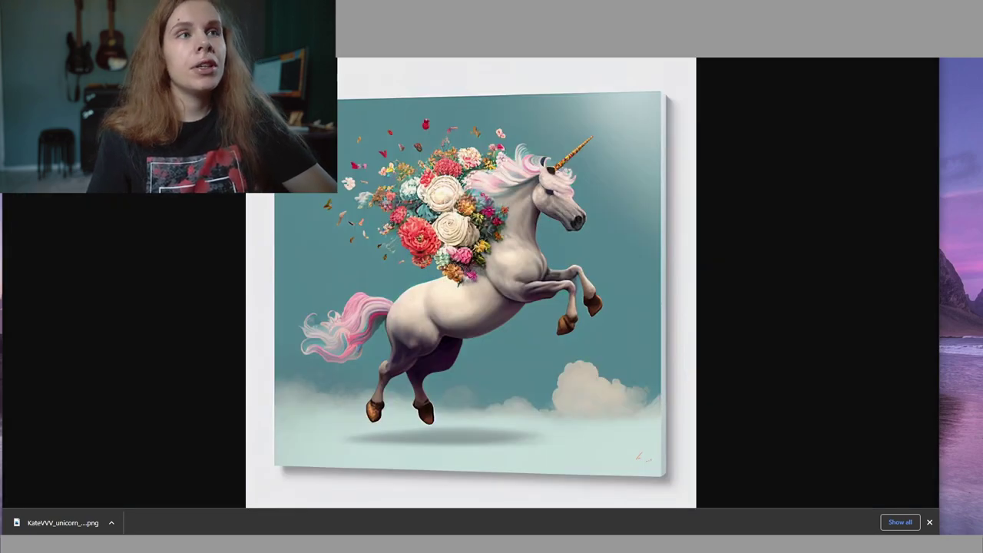
key(ctrl+w)
key(ctrl+shift+t)
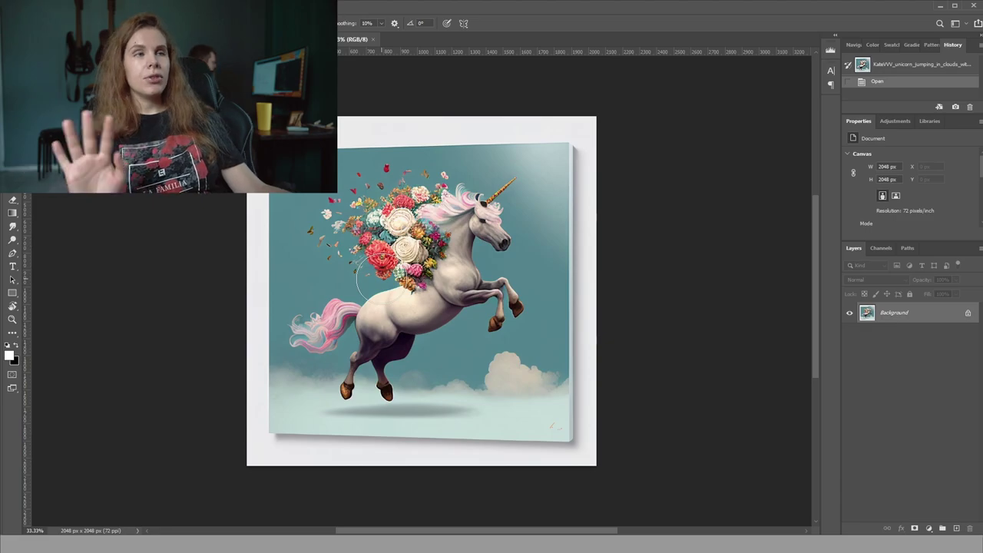
Step: Look over Photoshop's Preferences window, then close it and select the Brush tool
click(40, 8)
click(77, 435)
drag(563, 66, 306, 182)
mouse_move(260, 221)
key(Return)
key(b)
Step: Resize the unicorn to 8000 x 8000 px using Preserve Details 2.0 with 100% noise reduction
click(59, 10)
click(71, 87)
drag(684, 108, 324, 144)
text(8000)
click(407, 250)
click(404, 284)
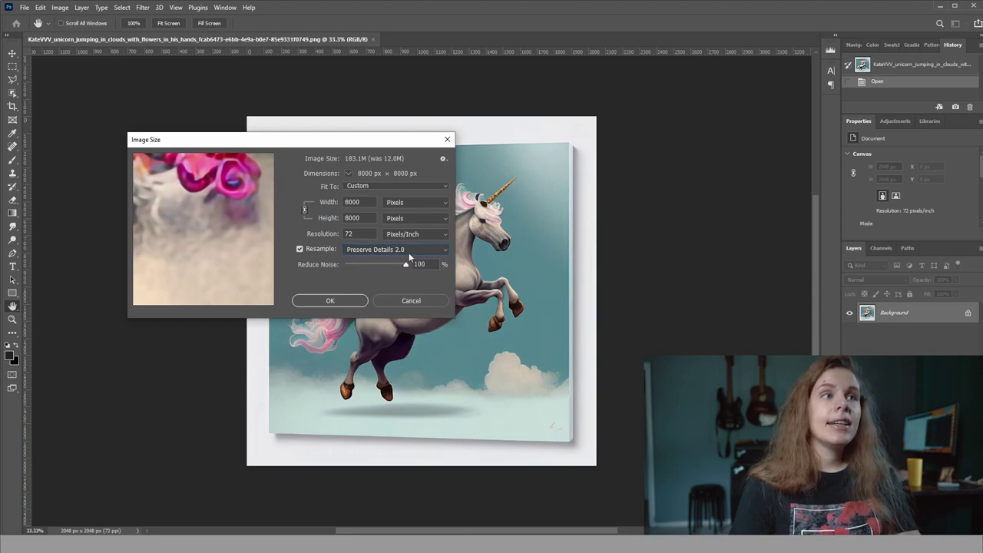
drag(368, 272, 420, 281)
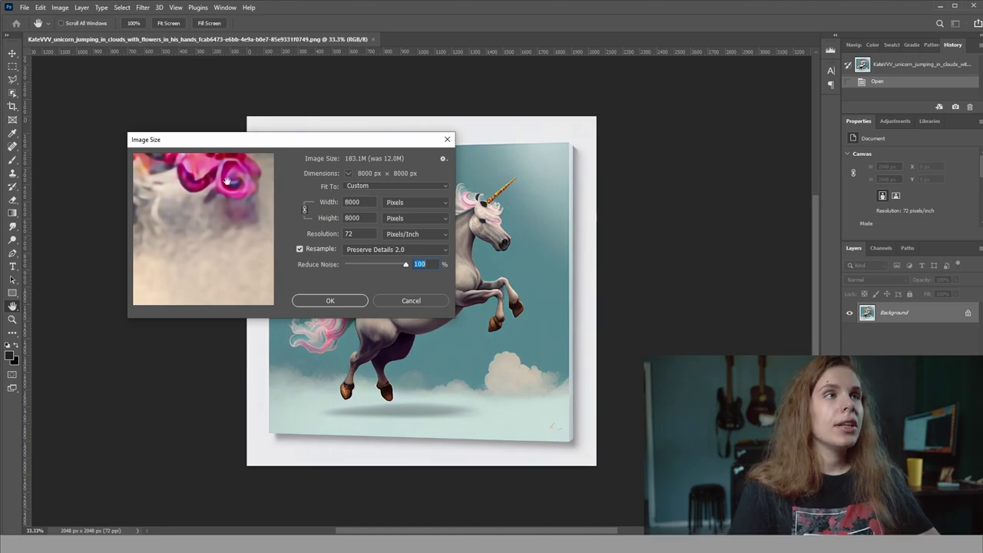
drag(227, 181, 264, 261)
click(334, 300)
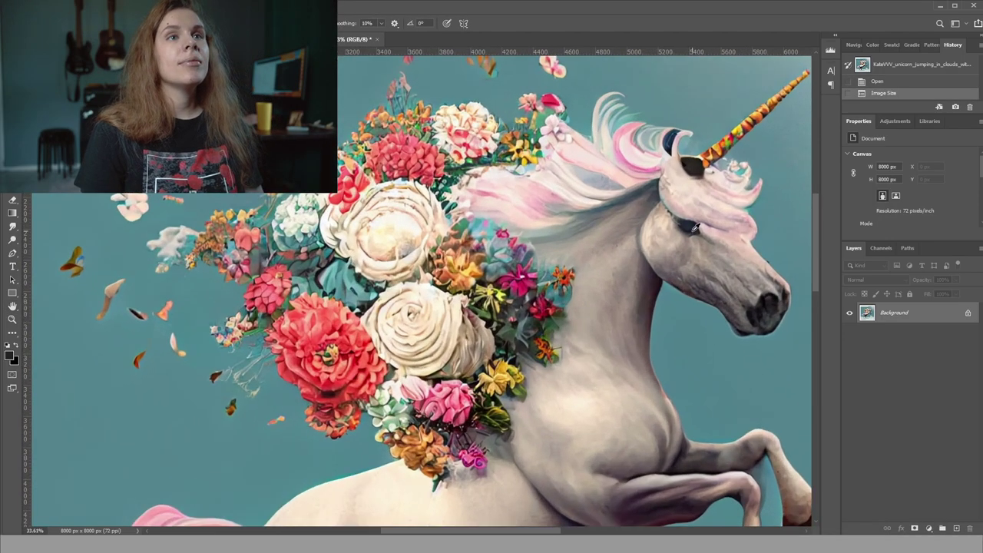
Step: Zoom in on the 8000 px unicorn and bring up the Export As settings
scroll(695, 226, up, 1)
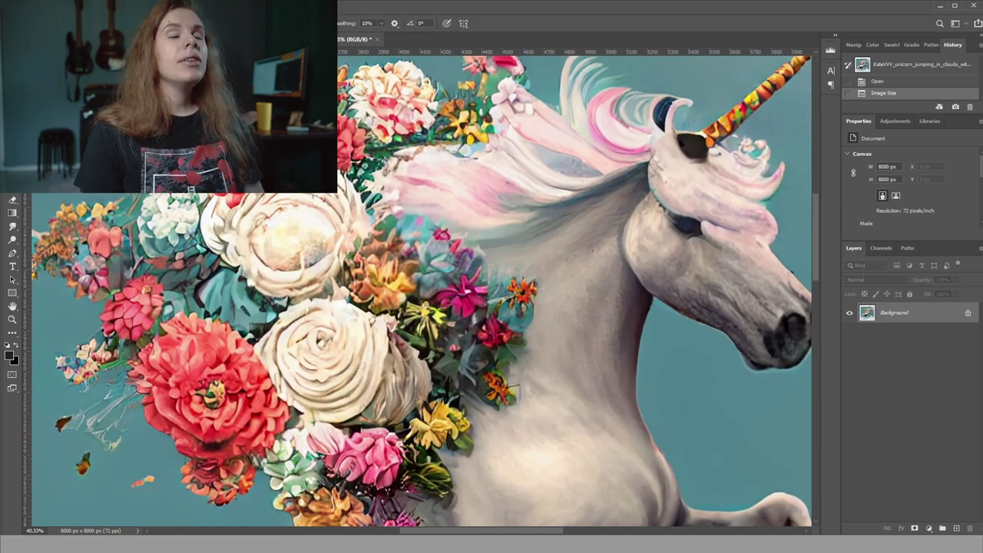
click(23, 6)
mouse_move(46, 165)
click(180, 184)
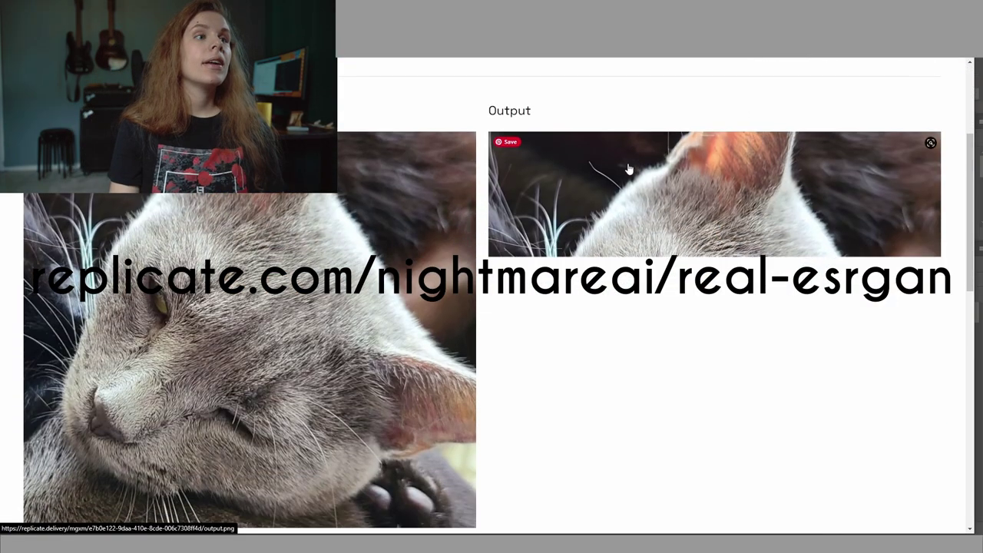
Step: Choose a 4x scale in AI Image Enlarger and start the upscale
scroll(279, 205, up, 5)
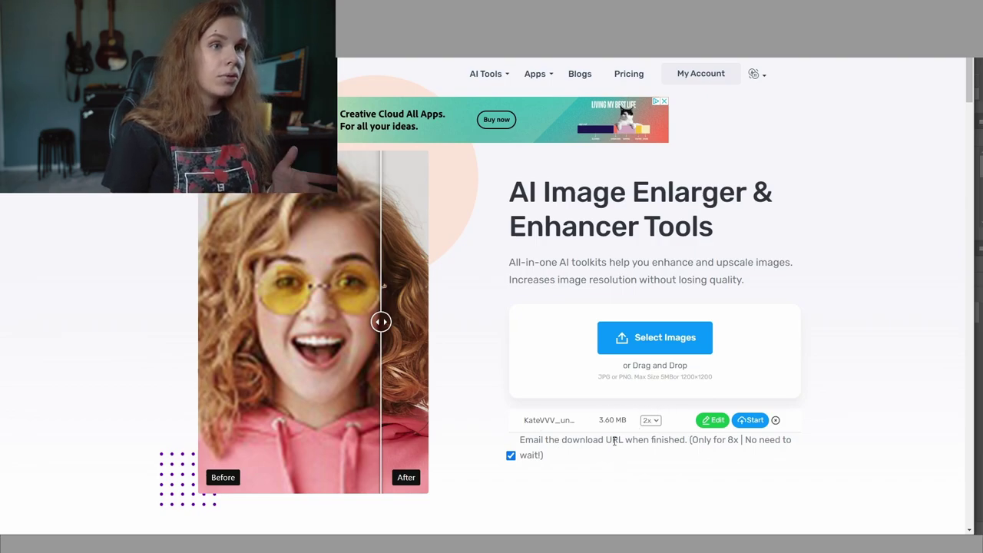
click(655, 420)
click(649, 439)
click(749, 419)
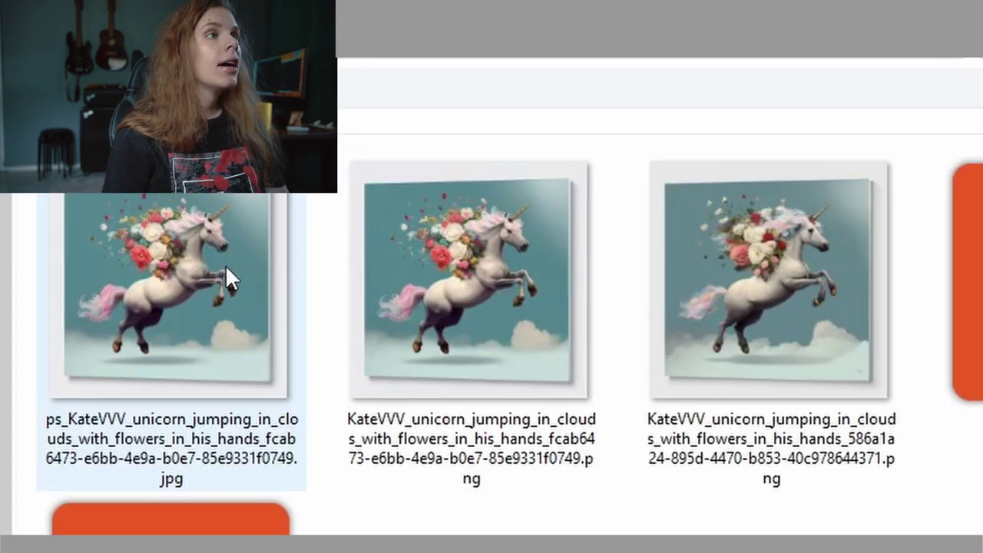
Step: Upload the second unicorn to Replicate's Real-ESRGAN with scale 4 and submit it
click(530, 332)
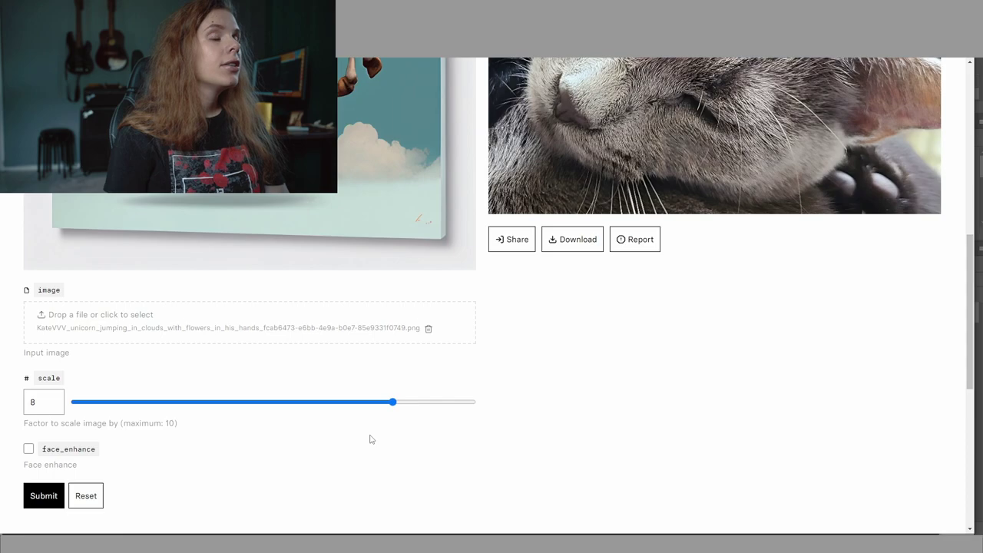
drag(393, 402, 220, 402)
drag(44, 404, 7, 402)
text(4)
click(44, 495)
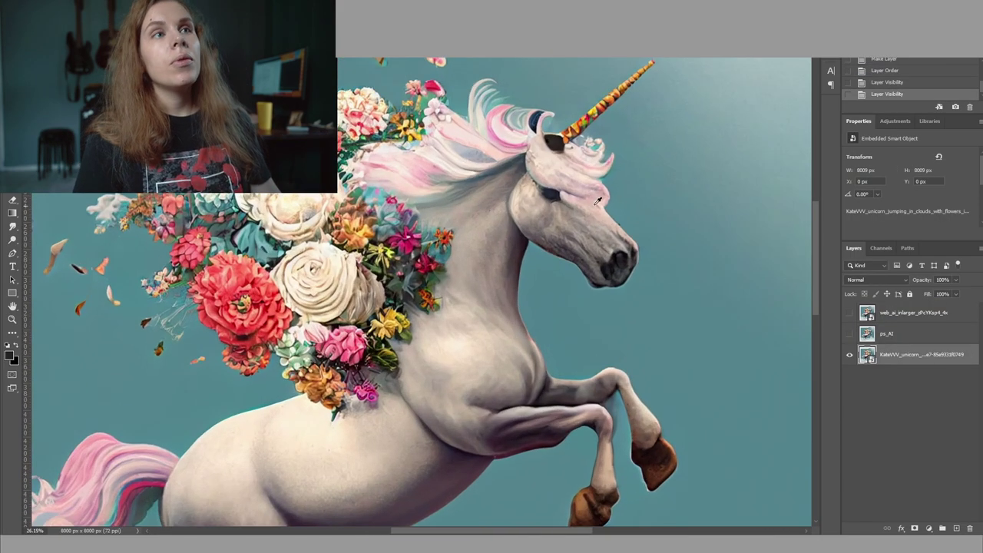
Step: Zoom in on the unicorn to compare the stacked upscaled layers
scroll(399, 210, up, 5)
scroll(440, 178, up, 2)
scroll(533, 226, down, 4)
scroll(530, 245, up, 4)
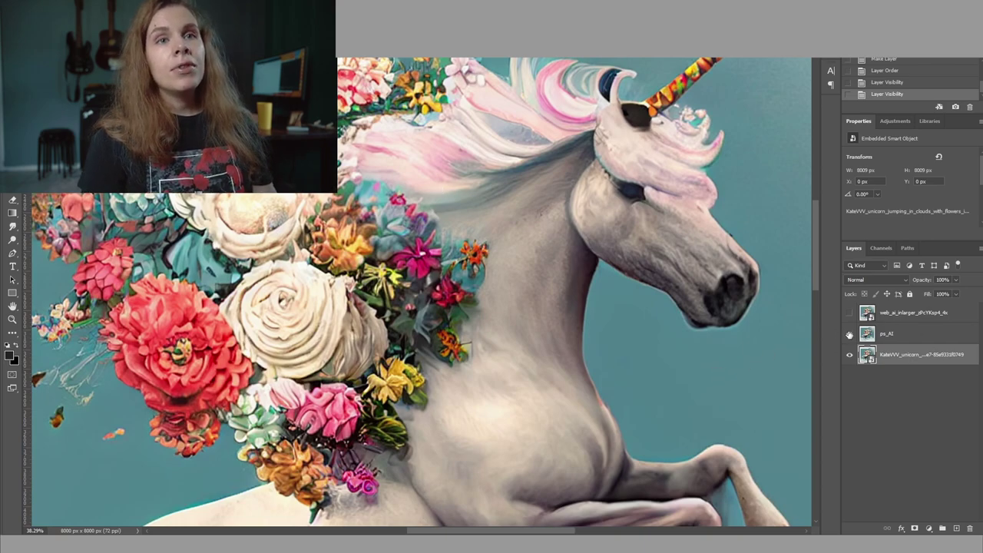
Step: Toggle the ps_AI layer off and on, zoomed in on the flowers, to compare it with the original
click(848, 335)
click(849, 335)
key(ctrl+plus)
click(848, 336)
click(849, 336)
Step: Toggle the top web-upscaled layer off and on repeatedly to compare flower detail, leaving it visible
scroll(482, 276, down, 3)
click(850, 315)
click(849, 315)
click(849, 315)
scroll(808, 301, up, 2)
click(850, 315)
click(849, 315)
click(850, 315)
click(850, 315)
Step: Scroll through the image and zoom in on the unicorn's neck to inspect detail
scroll(403, 403, down, 3)
scroll(403, 405, down, 1)
scroll(541, 416, down, 3)
scroll(439, 375, down, 6)
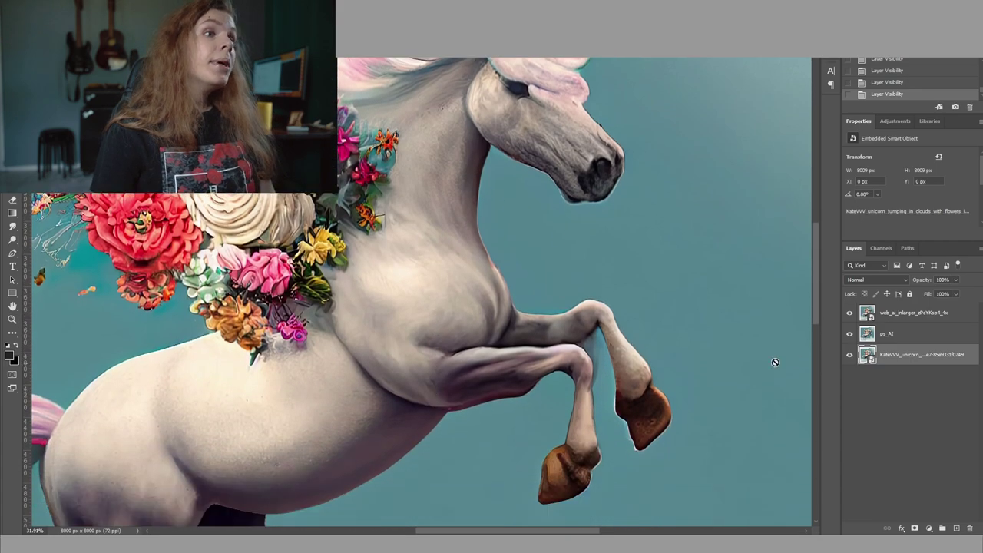
scroll(775, 362, up, 4)
scroll(563, 303, down, 3)
drag(453, 300, 525, 304)
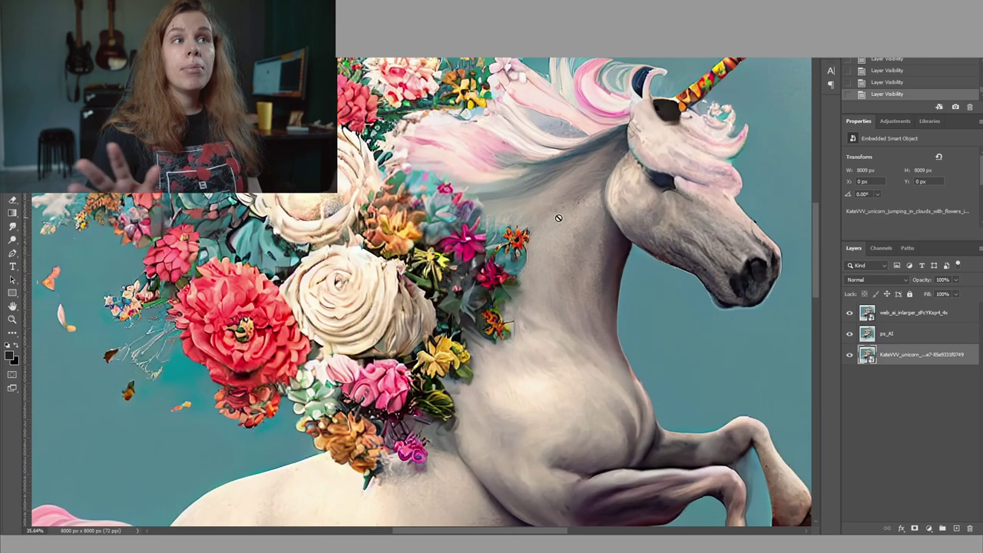